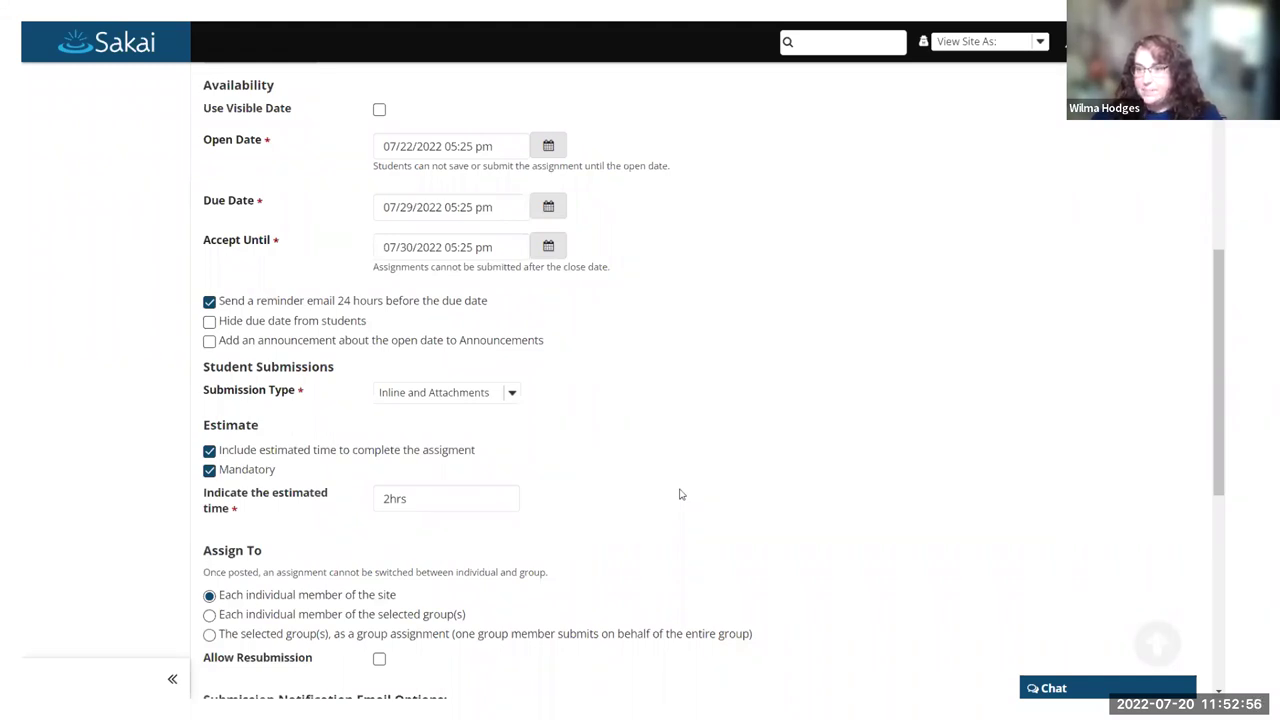
Step: Switch to the Video Assignment edit page, with Video Submission as the type and 10 maximum points
{"action": "key", "text": "alt+Tab"}
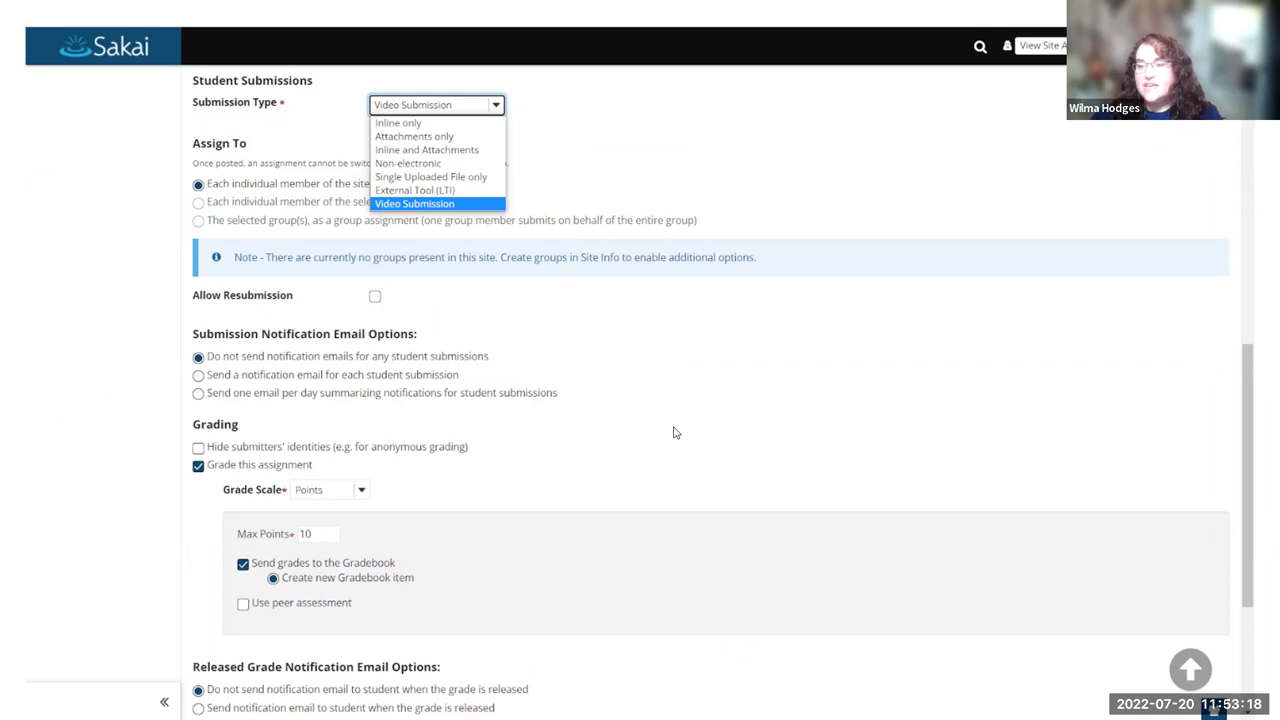
Step: Change the assignment's Submission Type from Video Submission to External Tool (LTI)
{"action": "key", "text": "alt+Tab"}
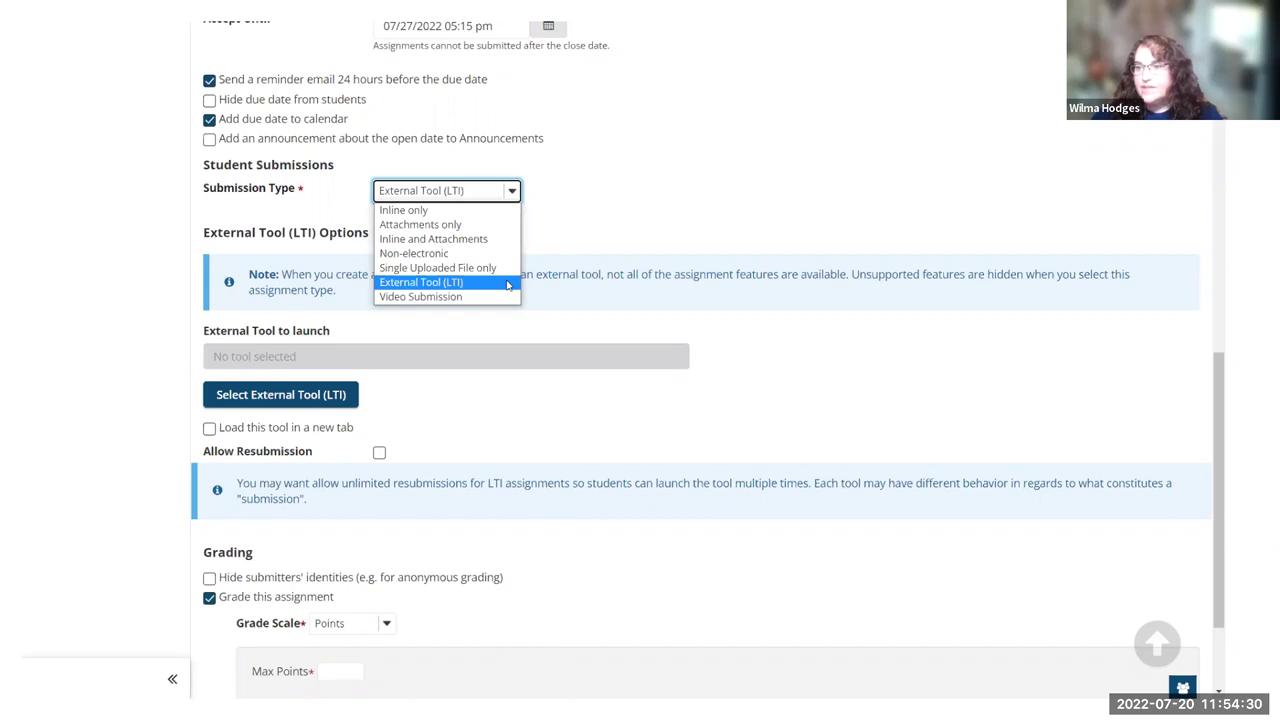
Step: Open the Select External Tool (LTI) catalog listing Sticky Grader, Random Pictures and Breakout
{"action": "left_click", "coordinate": [281, 394]}
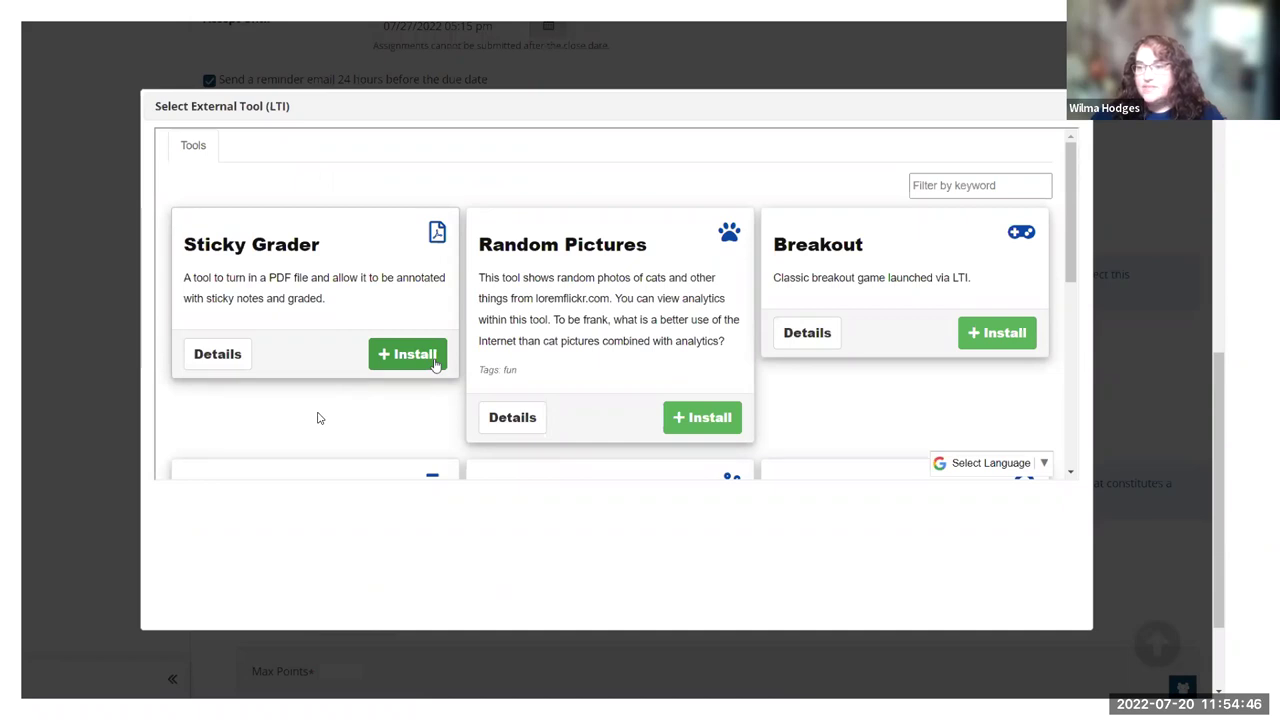
Step: Install Sticky Grader from the Tsugi catalog and accept retitling the assignment 'Sticky Grader'
{"action": "left_click", "coordinate": [435, 362]}
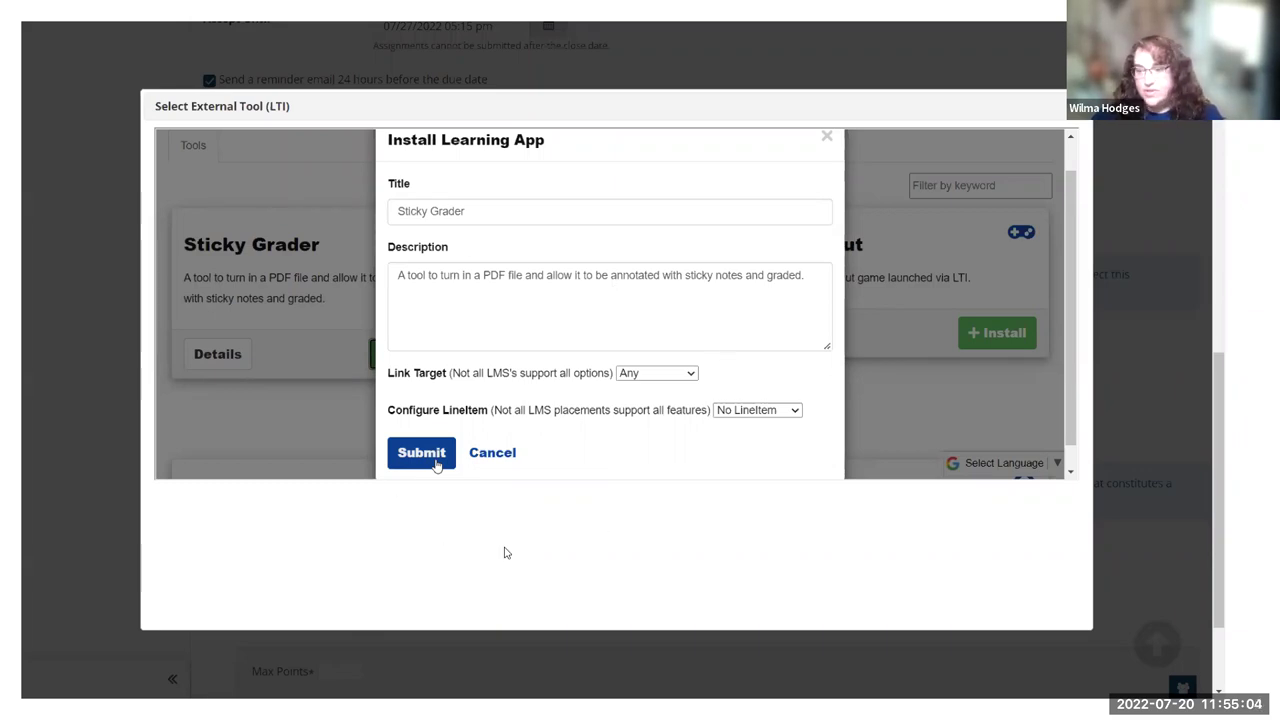
{"action": "left_click", "coordinate": [435, 463]}
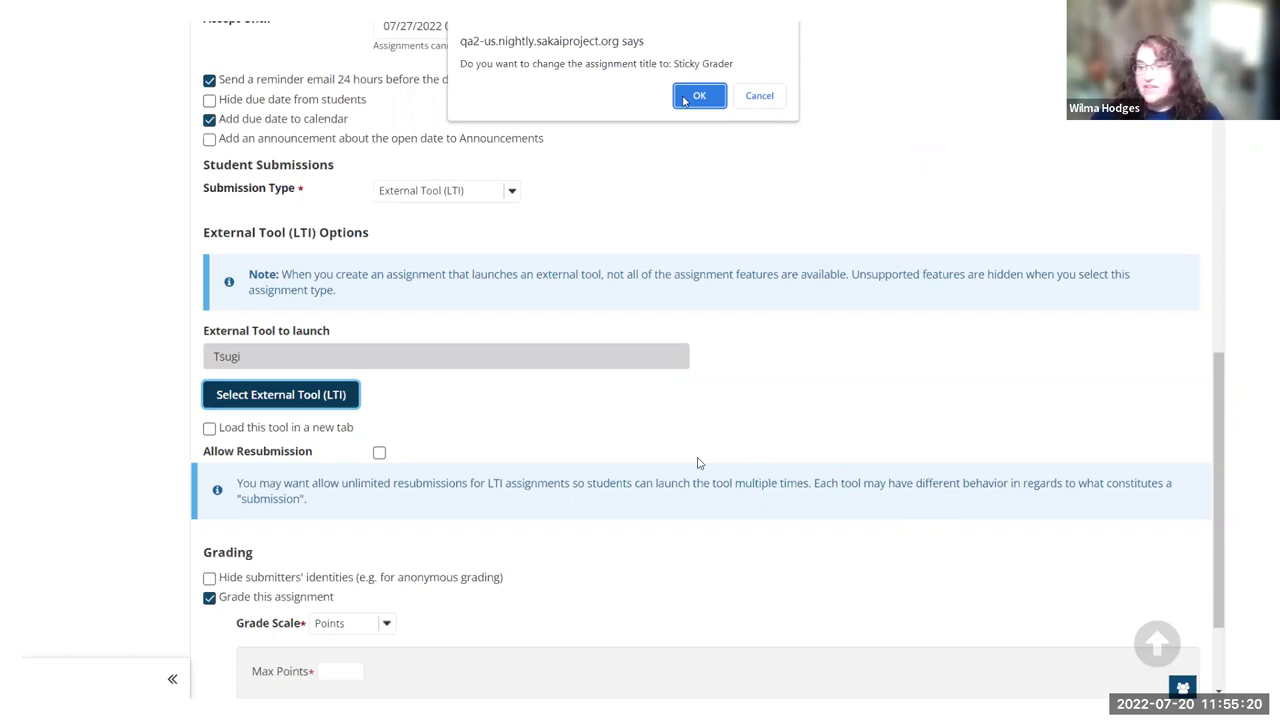
{"action": "left_click", "coordinate": [698, 96]}
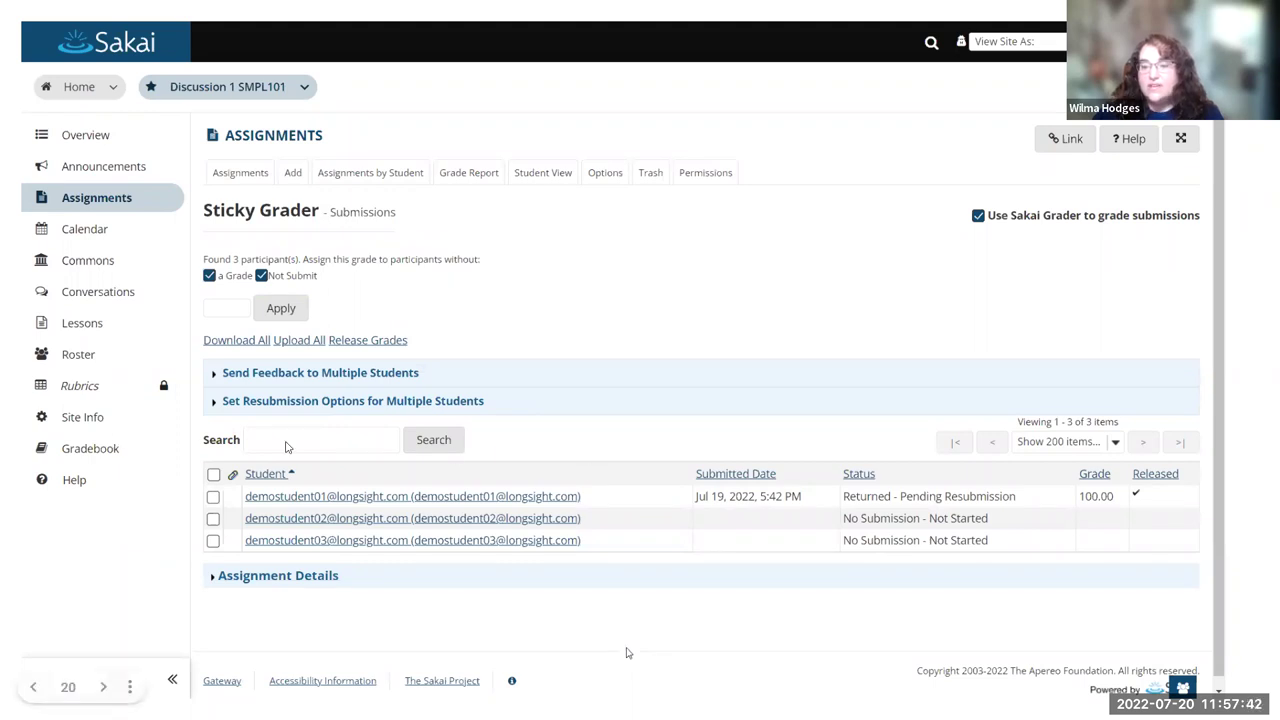
Step: Open the Gradebook to see the Sticky Grader column with one student scored 100 (A+)
{"action": "left_click", "coordinate": [175, 462]}
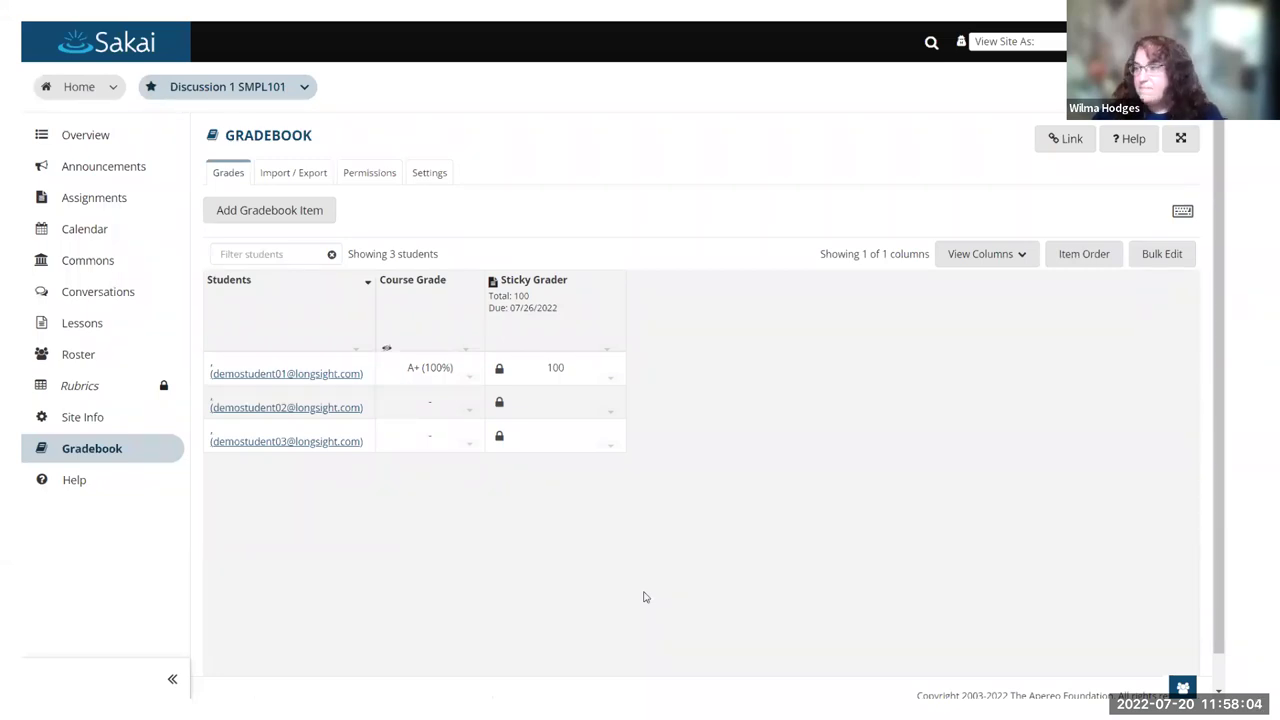
Step: Switch to the Sakai 22 Calendar slide about the new UI framework
{"action": "key", "text": "alt+Tab"}
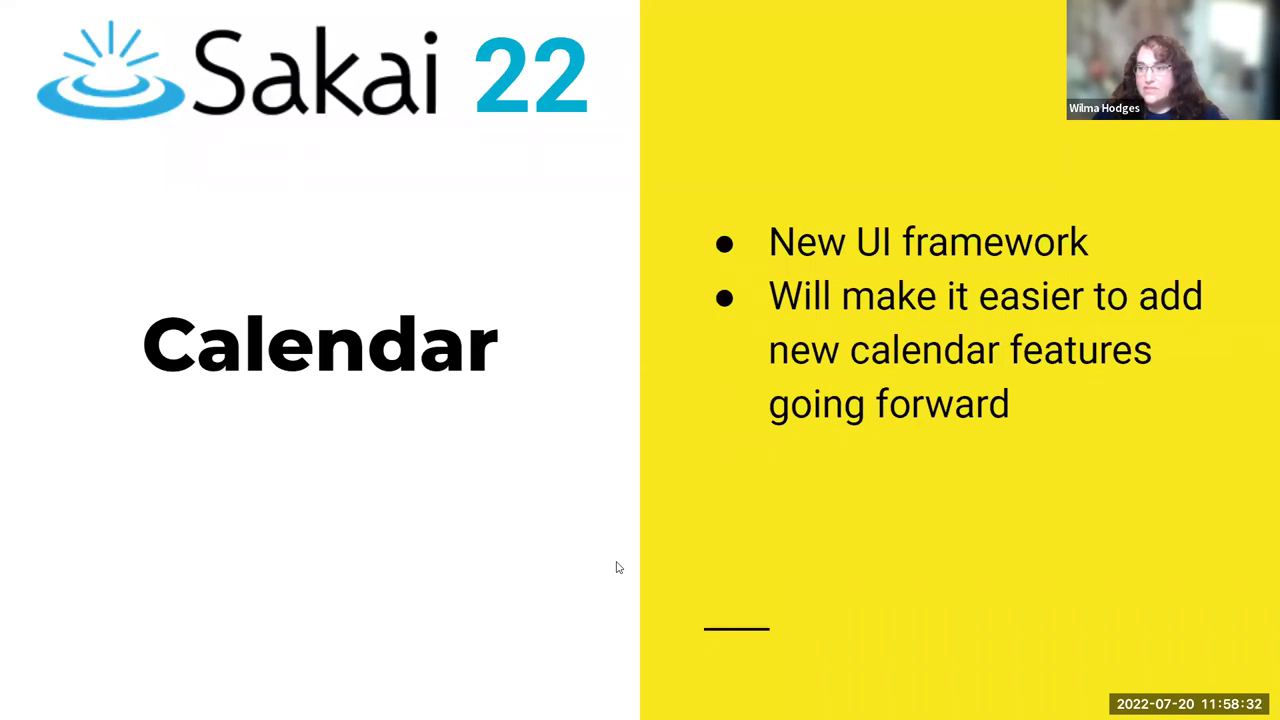
Step: Return to Sakai's site Calendar, showing the empty July 2022 month view
{"action": "key", "text": "alt+Tab"}
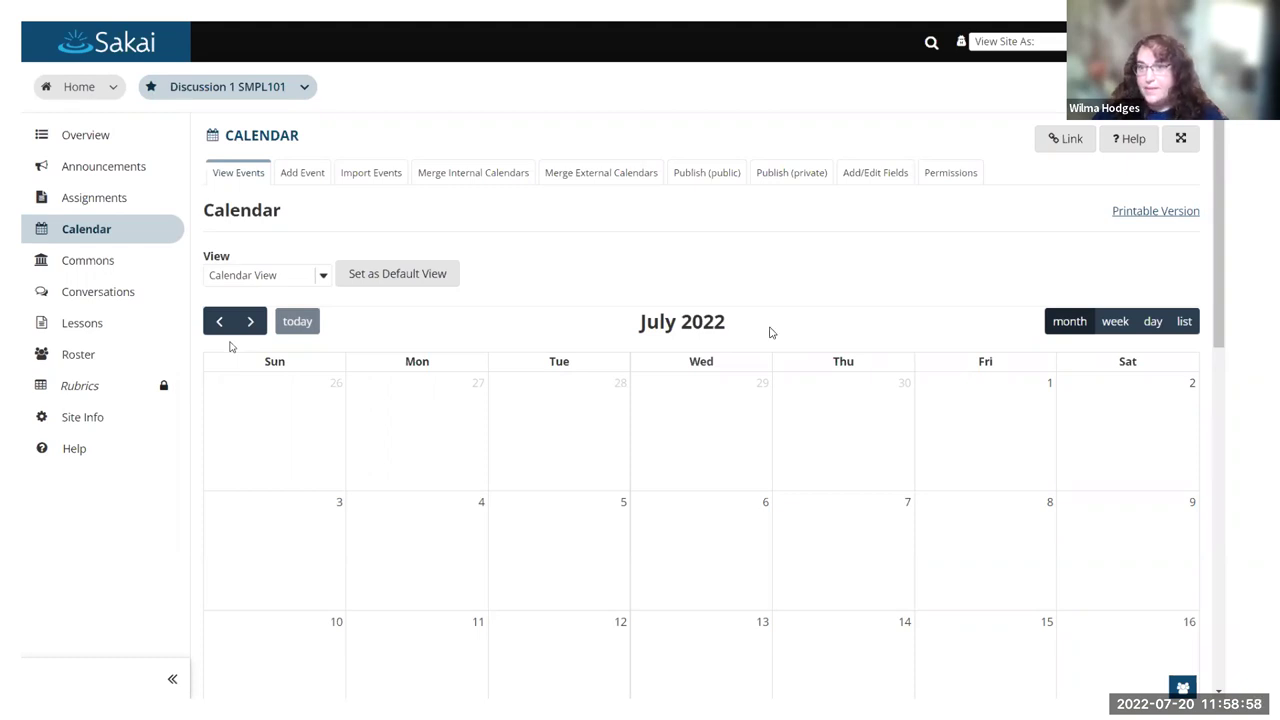
Step: Switch from the July 2022 calendar to the Sakai 22 CKEditor slide
{"action": "key", "text": "alt+Tab"}
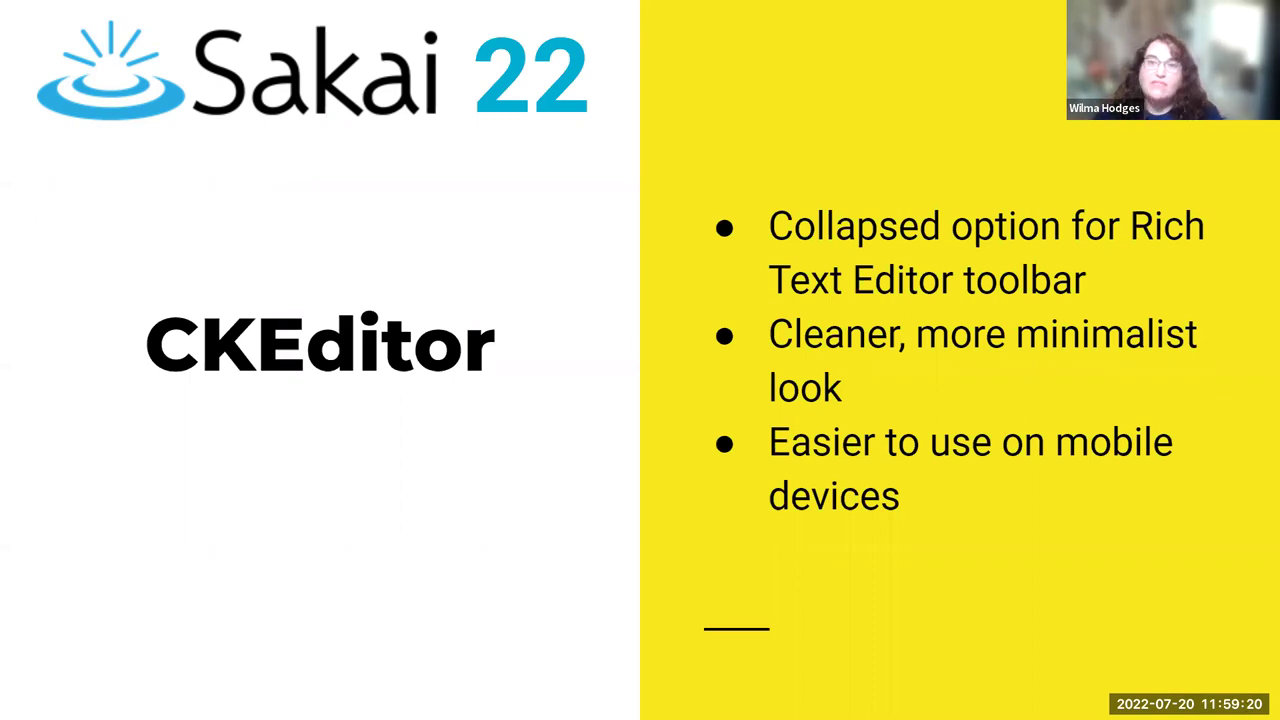
Step: Advance from slide 24 to slide 25, the empty Rich Text Editor screenshot
{"action": "mouse_move", "coordinate": [245, 531]}
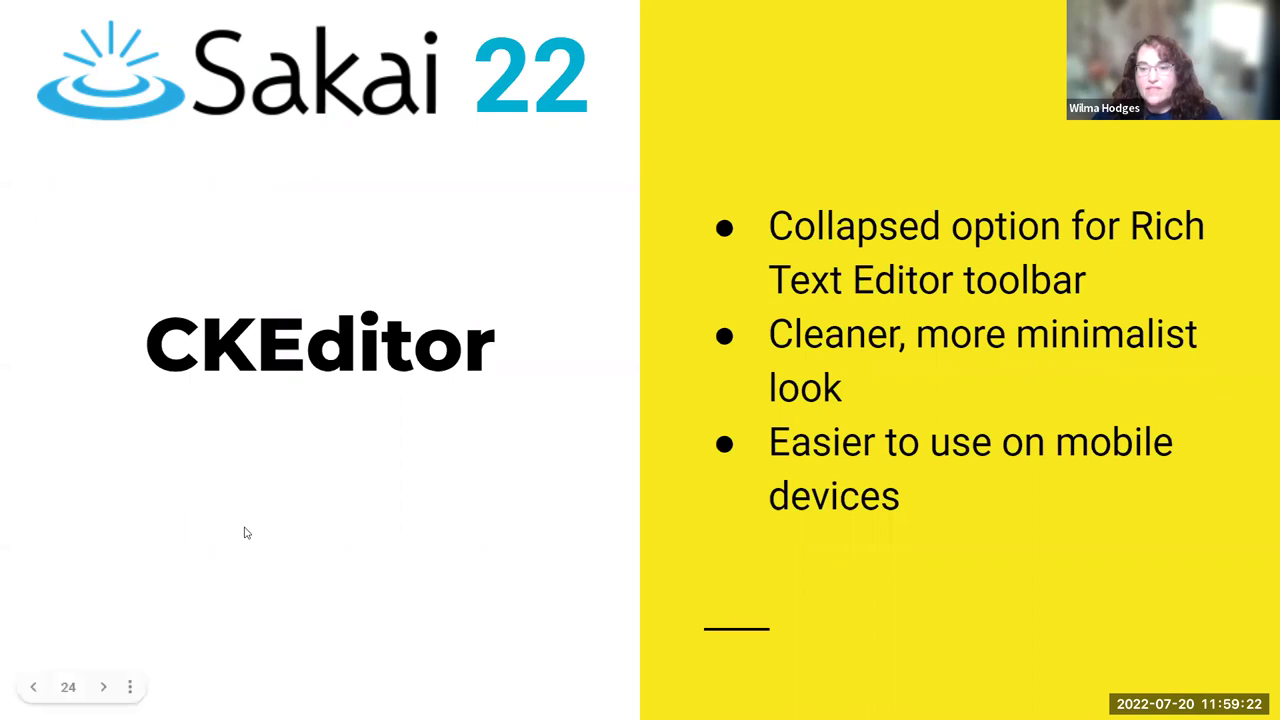
{"action": "left_click", "coordinate": [88, 697]}
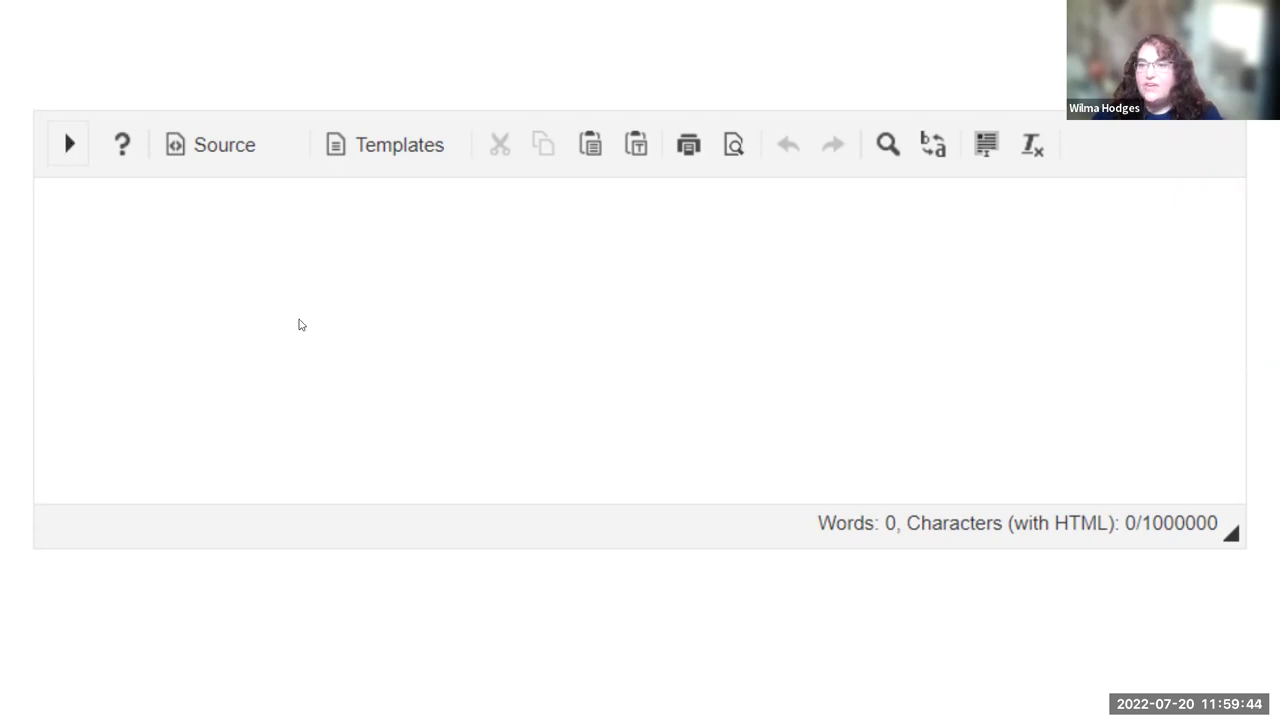
Step: Expand the CKEditor toolbar to show all its formatting rows
{"action": "left_click", "coordinate": [69, 144]}
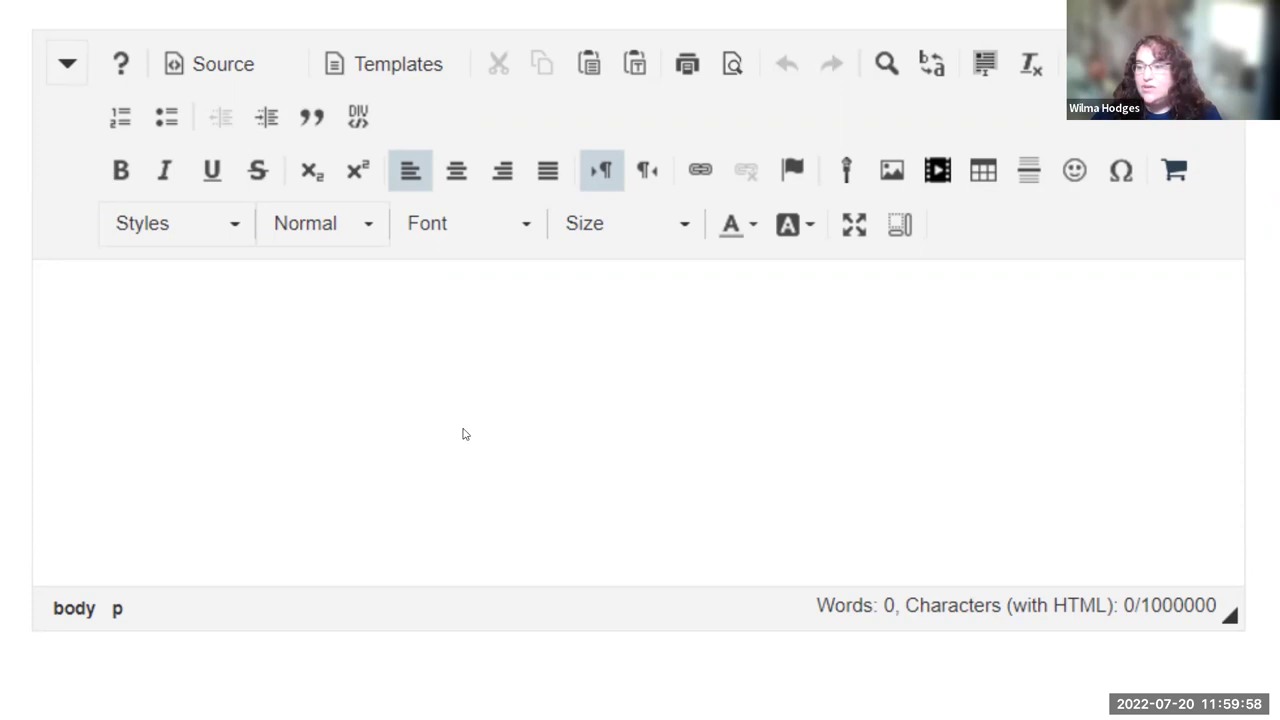
Step: Advance to the Commons slide announcing the new 'Like' feature
{"action": "key", "text": "alt+Tab"}
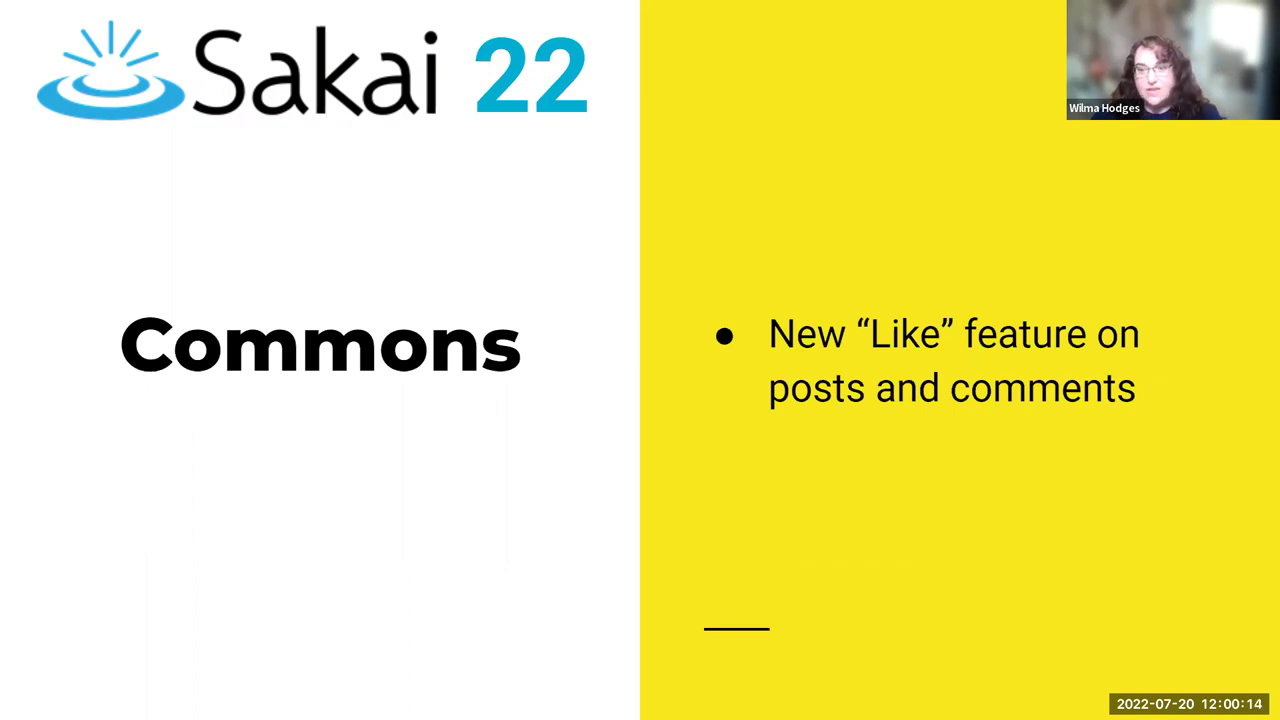
Step: Switch to the Commons feed showing the 'Hello everyone! Welcome to class!' post with 1 like
{"action": "key", "text": "alt+Tab"}
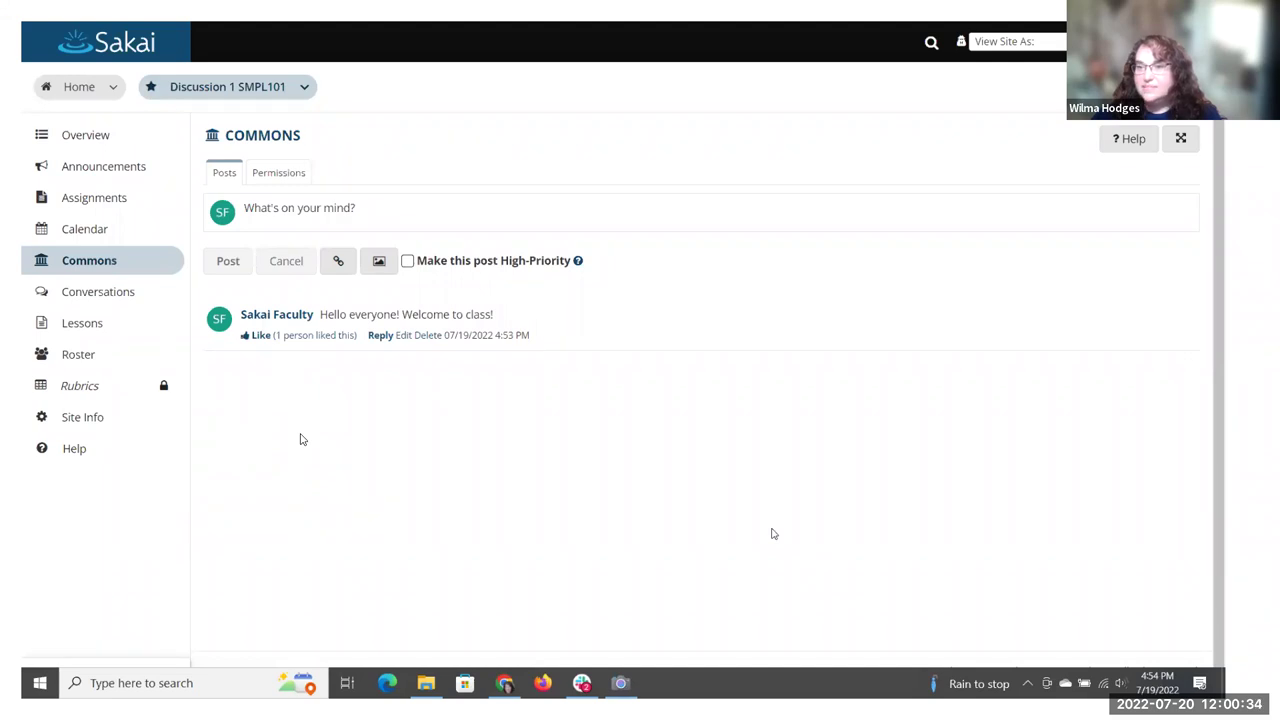
Step: Advance to the Conversations slide listing anonymous Q&A, reactions, pinning and tagging
{"action": "key", "text": "alt+Tab"}
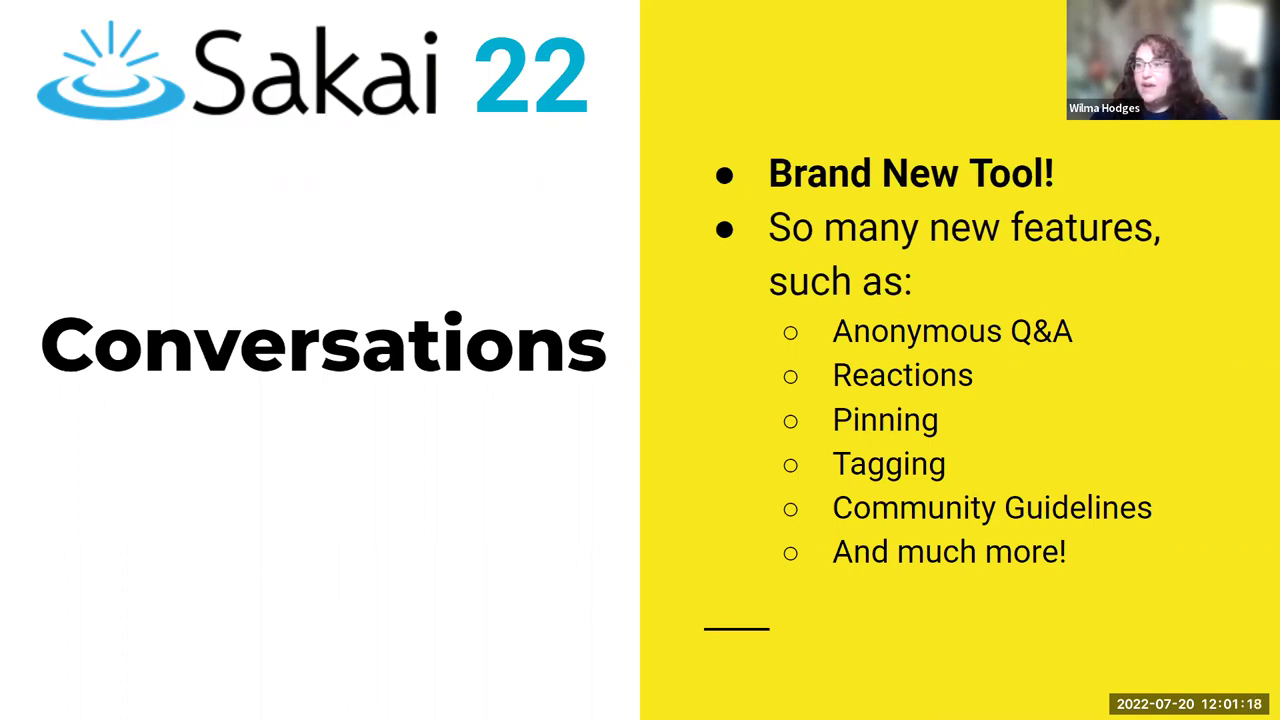
Step: Show Conversations General Settings with reactions, anonymous posting, bookmarking, pinning and guidelines on, upvoting off
{"action": "key", "text": "alt+Tab"}
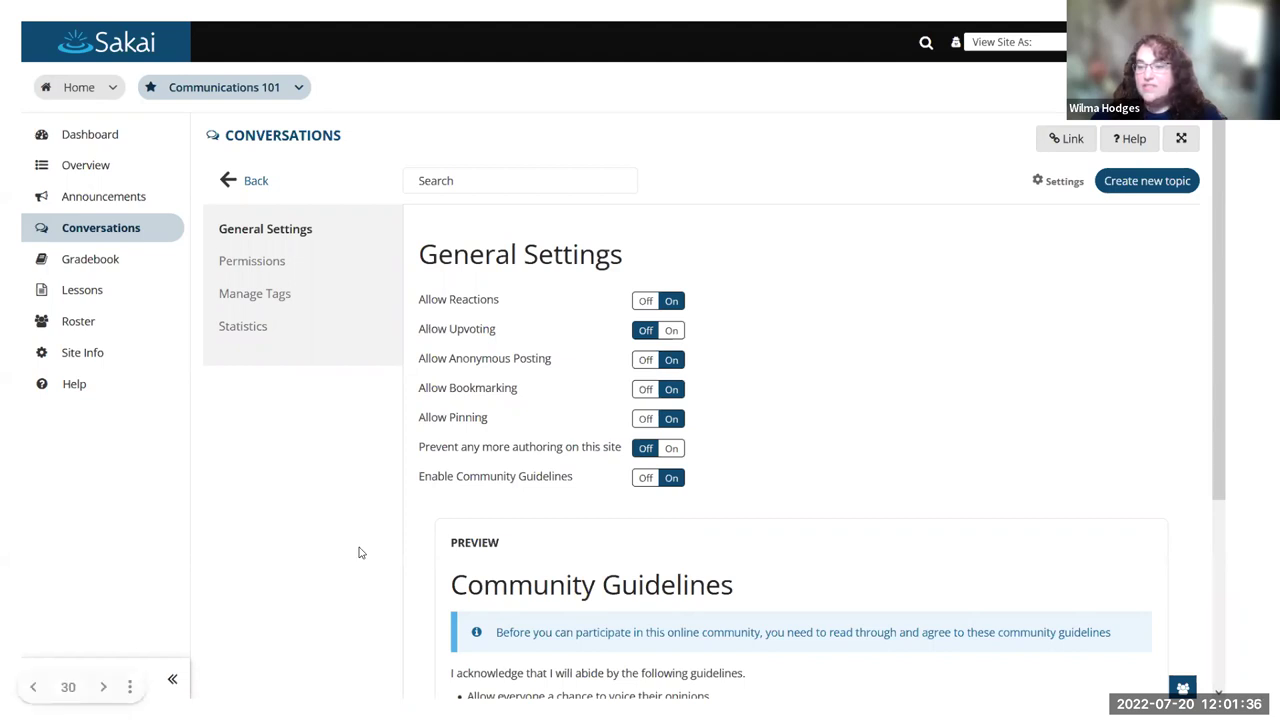
Step: Show the Community Guidelines page that students must agree to
{"action": "key", "text": "Right"}
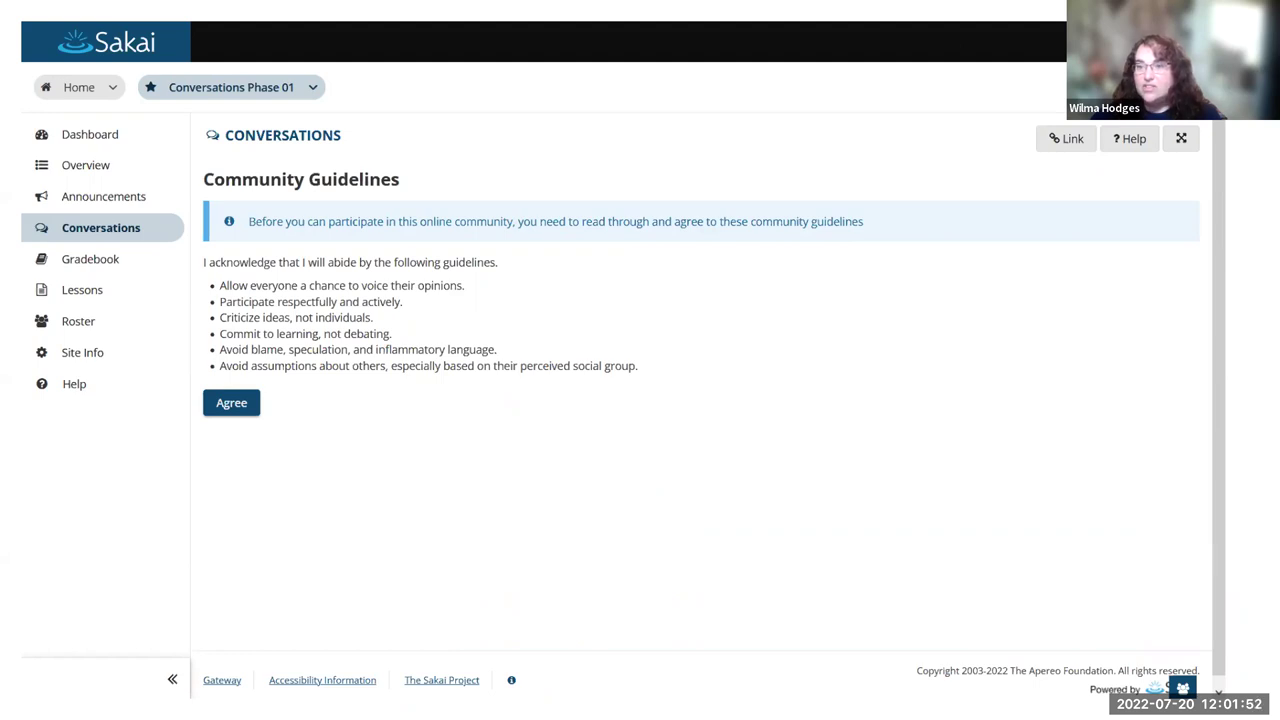
Step: Show the Communications 101 topic list with the pinned, answered Introductions question open
{"action": "key", "text": "ctrl+Tab"}
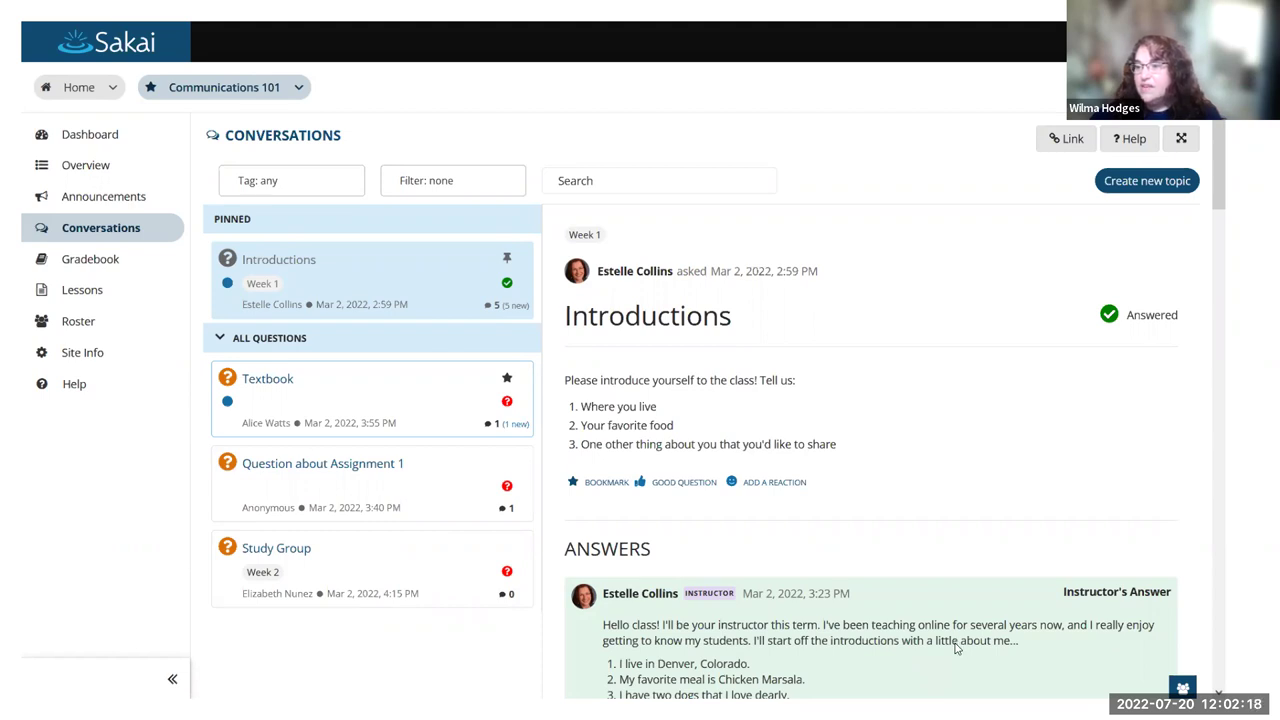
Step: Scroll down through the answers to the Introductions question in the Conversations list
{"action": "scroll", "coordinate": [955, 648], "scroll_direction": "down", "scroll_amount": 15}
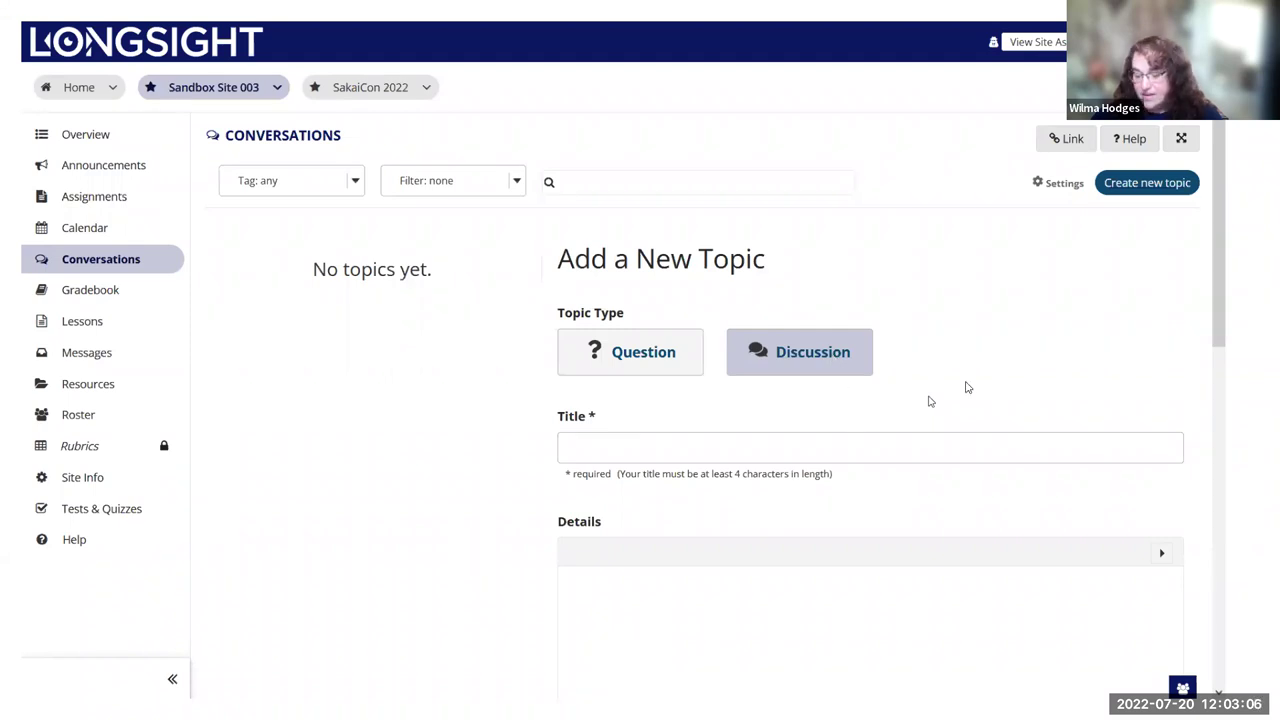
Step: Show the SakaiCon 2022 General Discussion thread in Conversations
{"action": "key", "text": "alt+Left"}
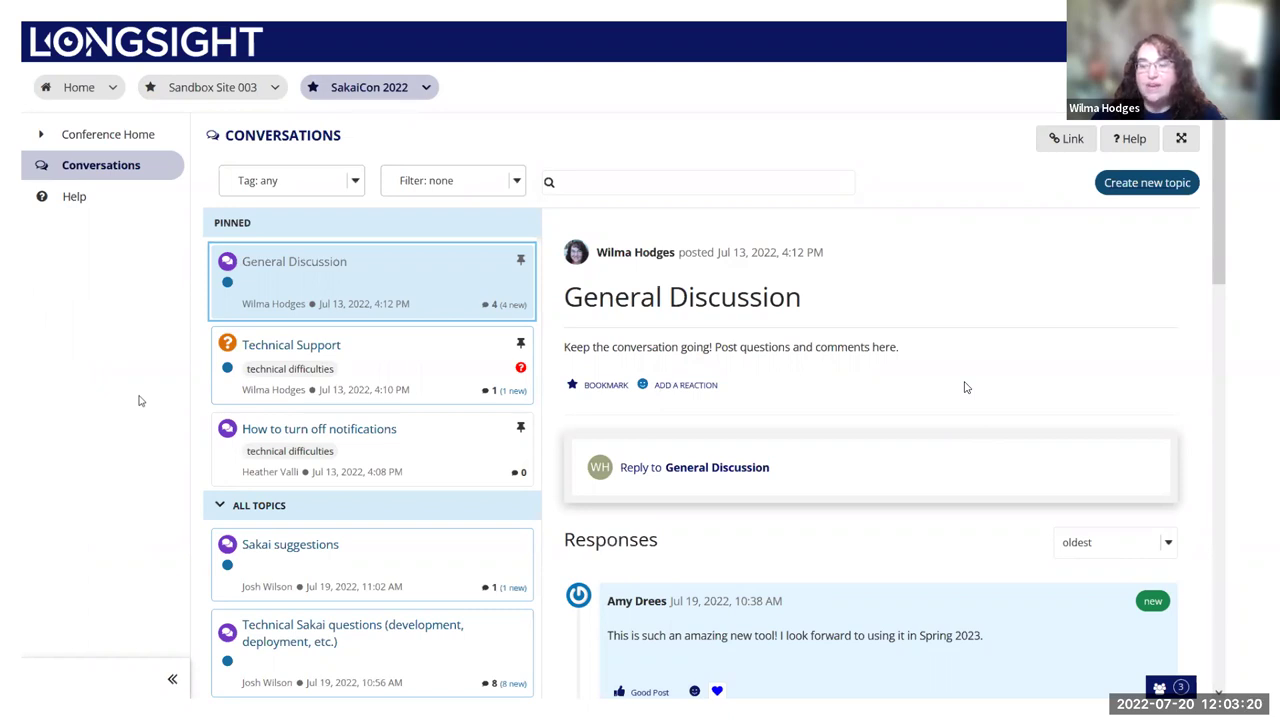
Step: Advance to the Sakai 22 Lessons slide announcing New Page Layouts
{"action": "key", "text": "alt+Tab"}
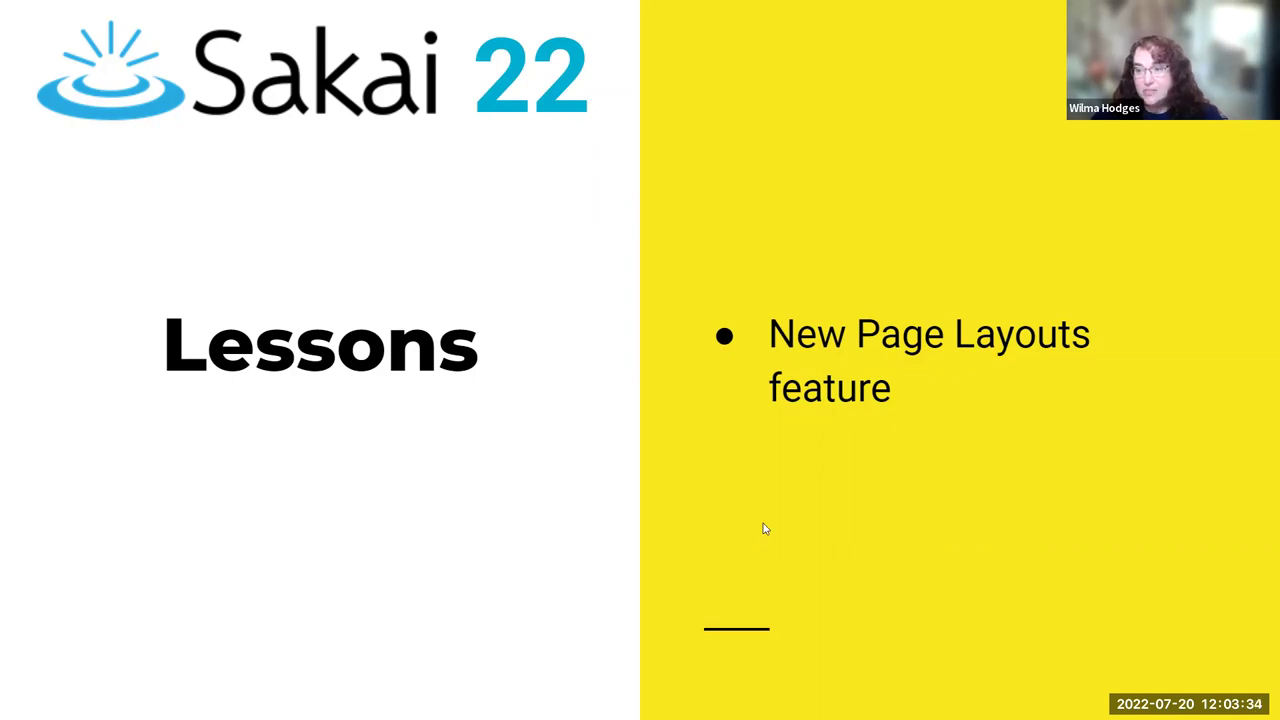
Step: Show the Add Layout From Template dialog previewing the Subpage Listing page layout
{"action": "key", "text": "alt+Tab"}
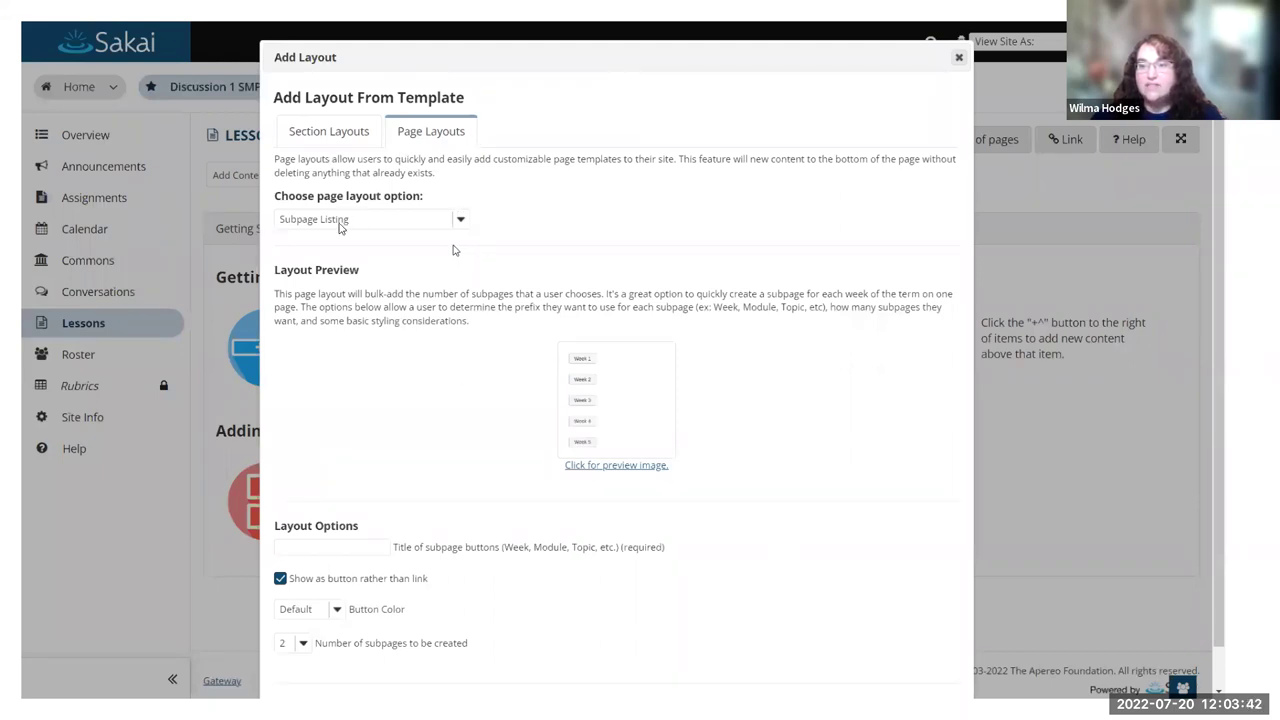
Step: Select the Interior Layout with Task Sections layout, previewed with 2 task sections and Default colors
{"action": "left_click", "coordinate": [452, 263]}
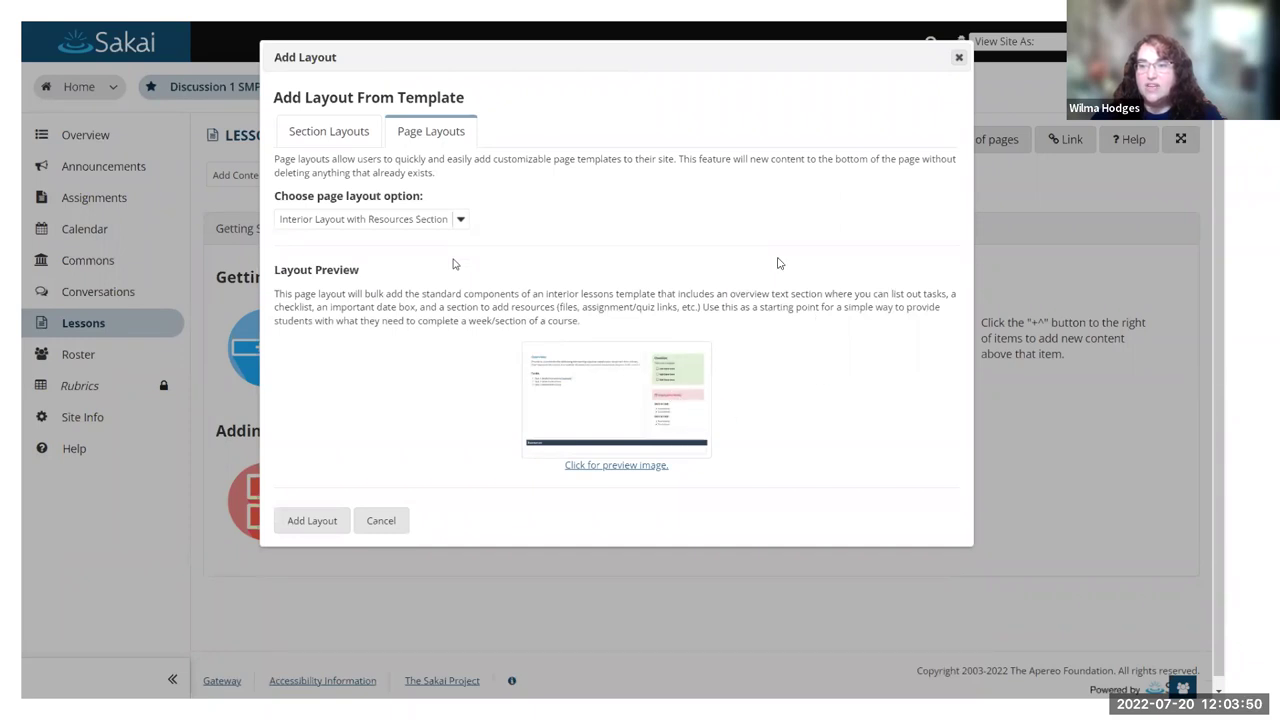
{"action": "key", "text": "Down"}
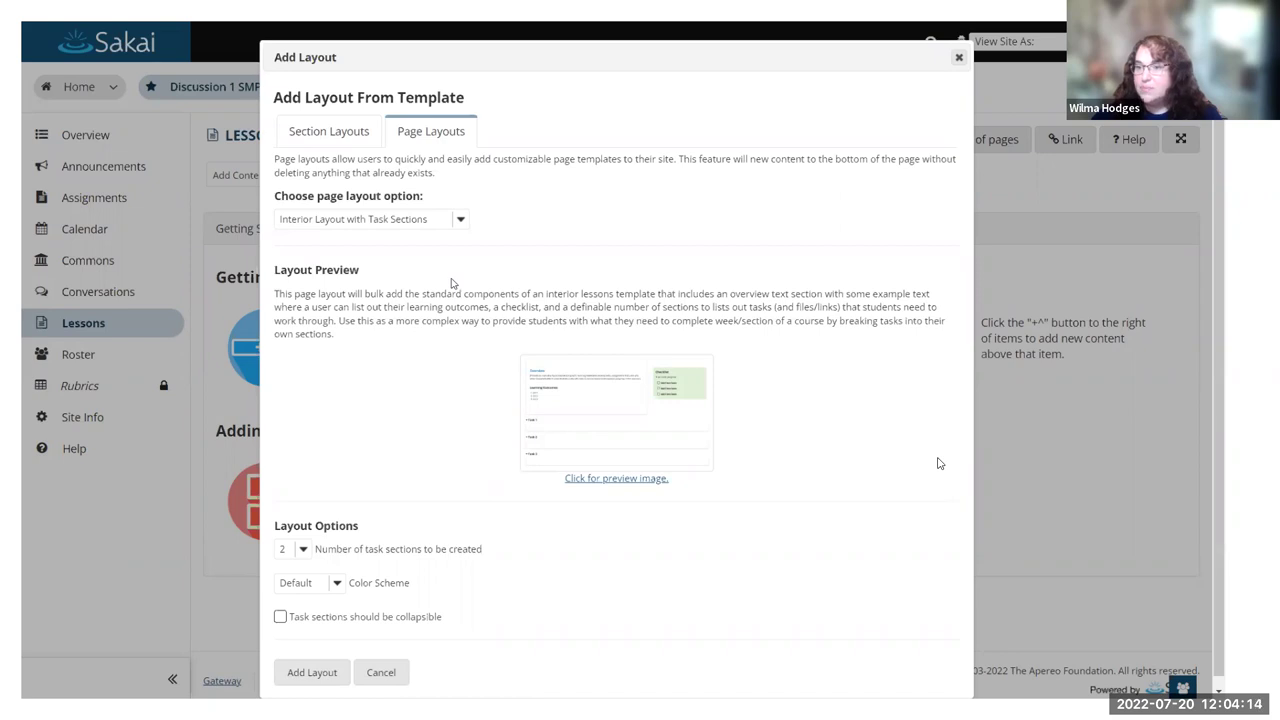
{"action": "key", "text": "alt+Tab"}
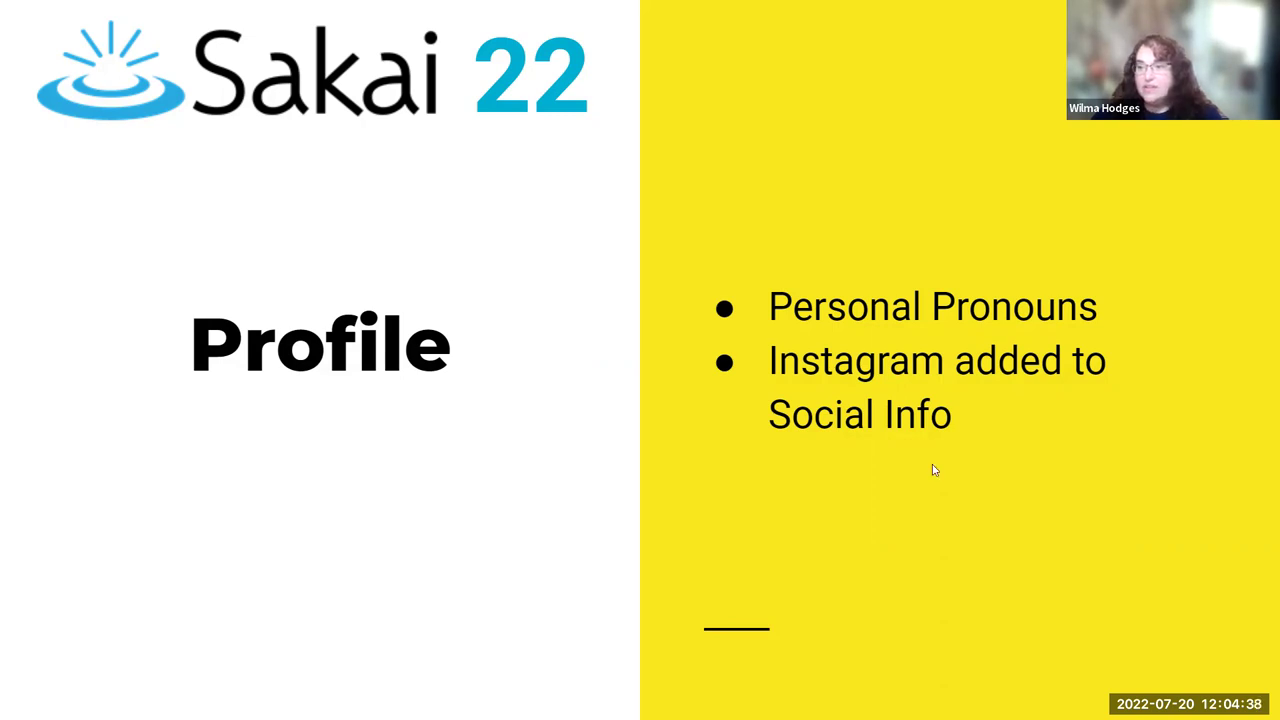
Step: Show the Profile Pronouns choices, with He/Him/His selected among She/Her/Hers and They/Them/Theirs
{"action": "key", "text": "alt+Tab"}
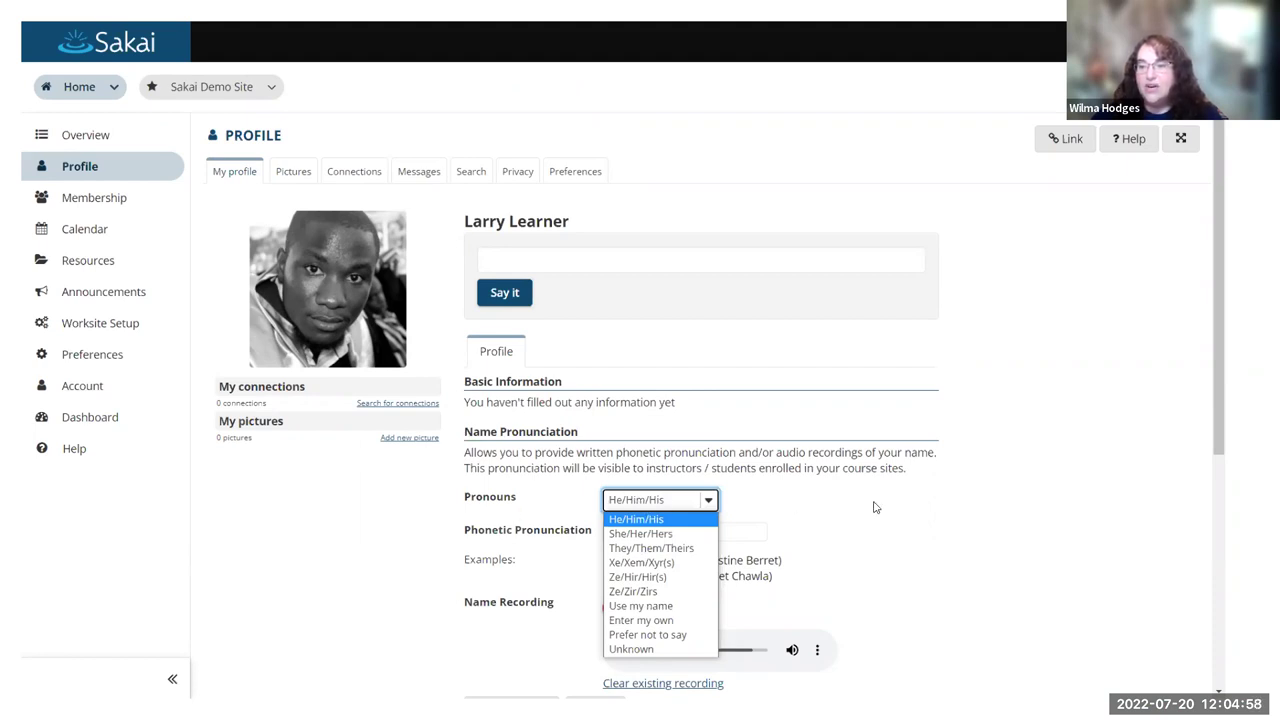
Step: Show the instructor's Social Networking fields, including an empty Instagram URL beside Facebook, LinkedIn, Twitter
{"action": "key", "text": "alt+Tab"}
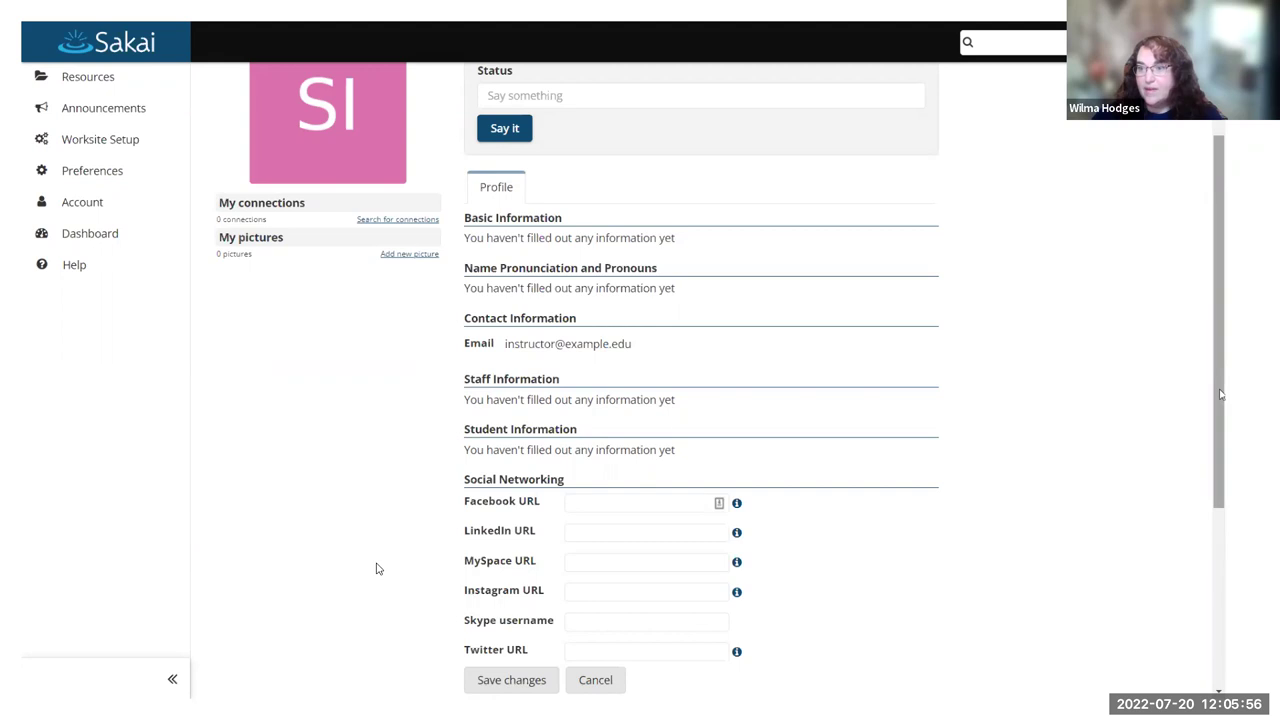
Step: Advance the presentation to the Sakai 22 Rubrics slide on criterion groups, PDF export and negative points
{"action": "key", "text": "Right"}
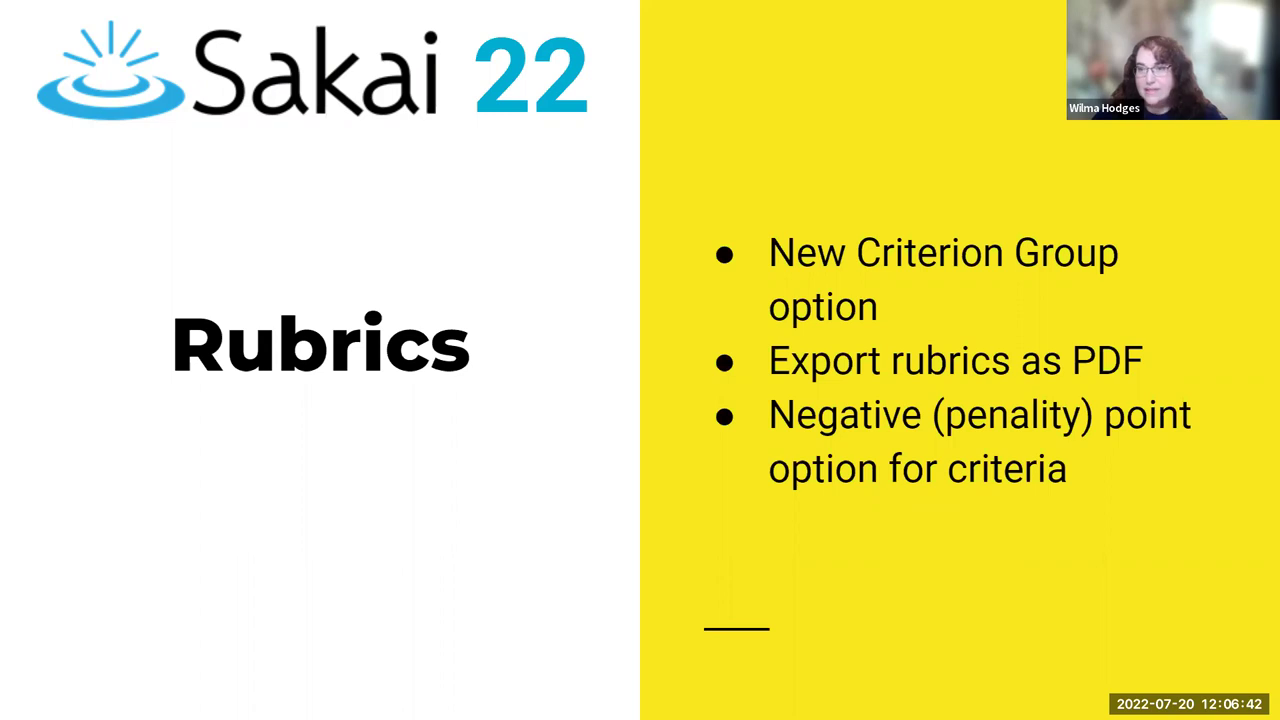
Step: Switch to Sakai's Essay Rubric showing the Objectives group with Learning Objective 1 and 2
{"action": "key", "text": "alt+Tab"}
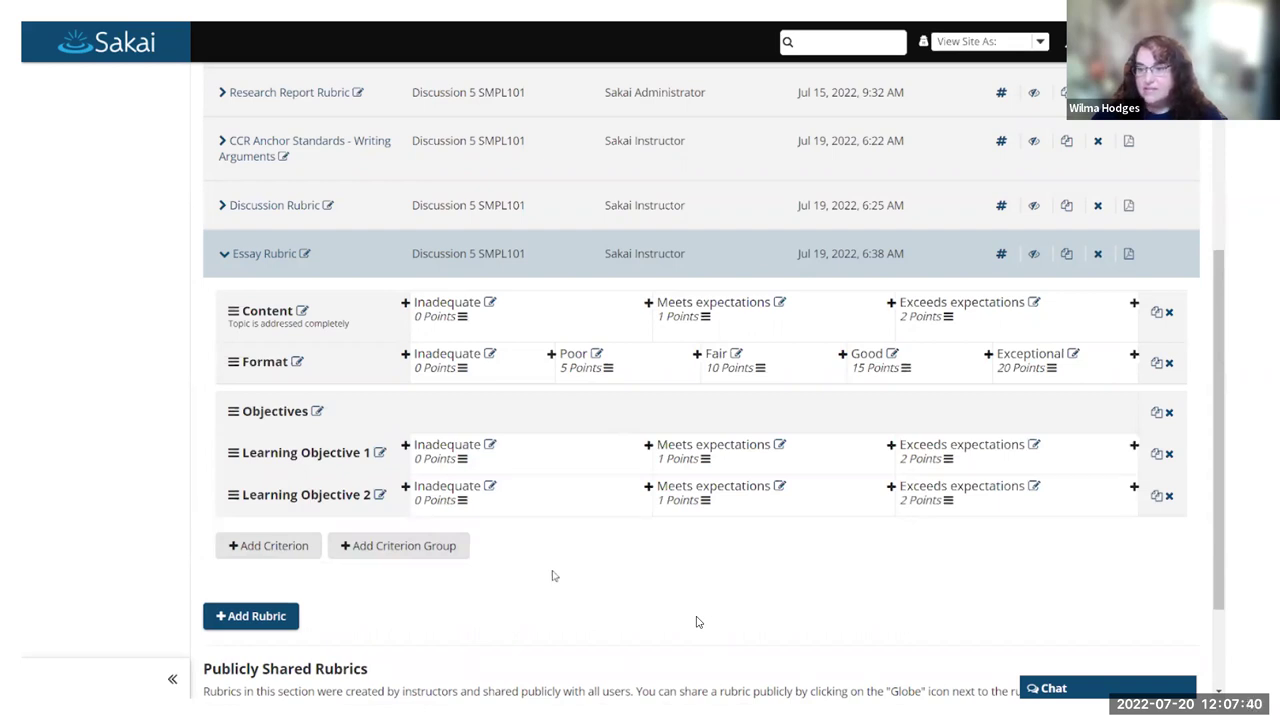
Step: Switch to the student's graded Research Report Rubric and export it as an 80-point PDF
{"action": "key", "text": "ctrl+Tab"}
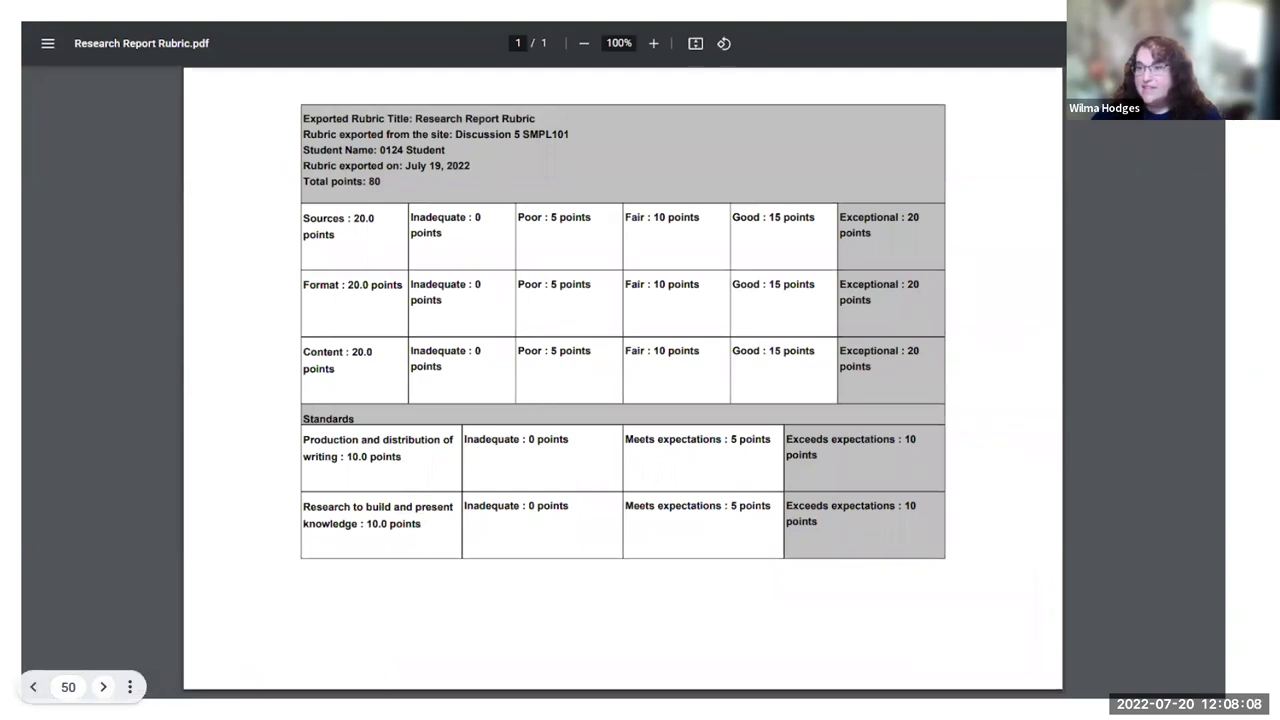
Step: Leave the PDF viewer for the Manage Rubrics list showing four site rubrics
{"action": "left_click", "coordinate": [103, 687]}
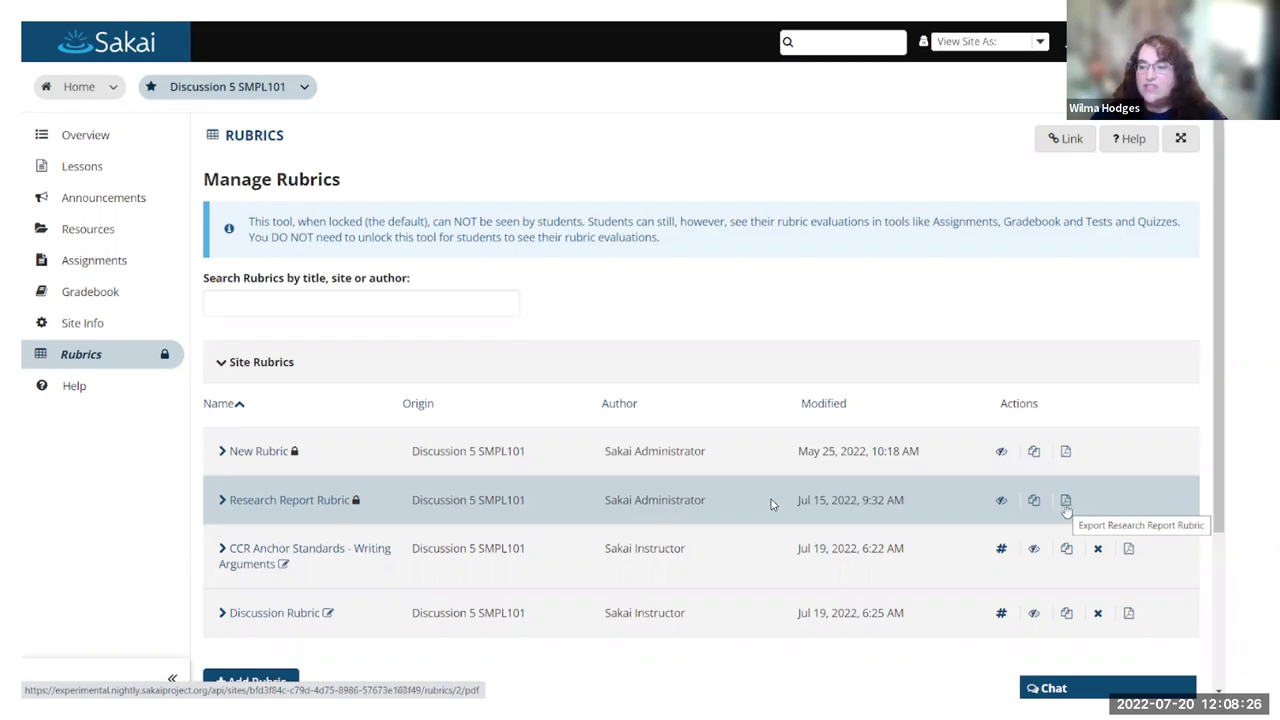
Step: Export the ungraded Research Report Rubric to PDF from its Actions column
{"action": "left_click", "coordinate": [1065, 502]}
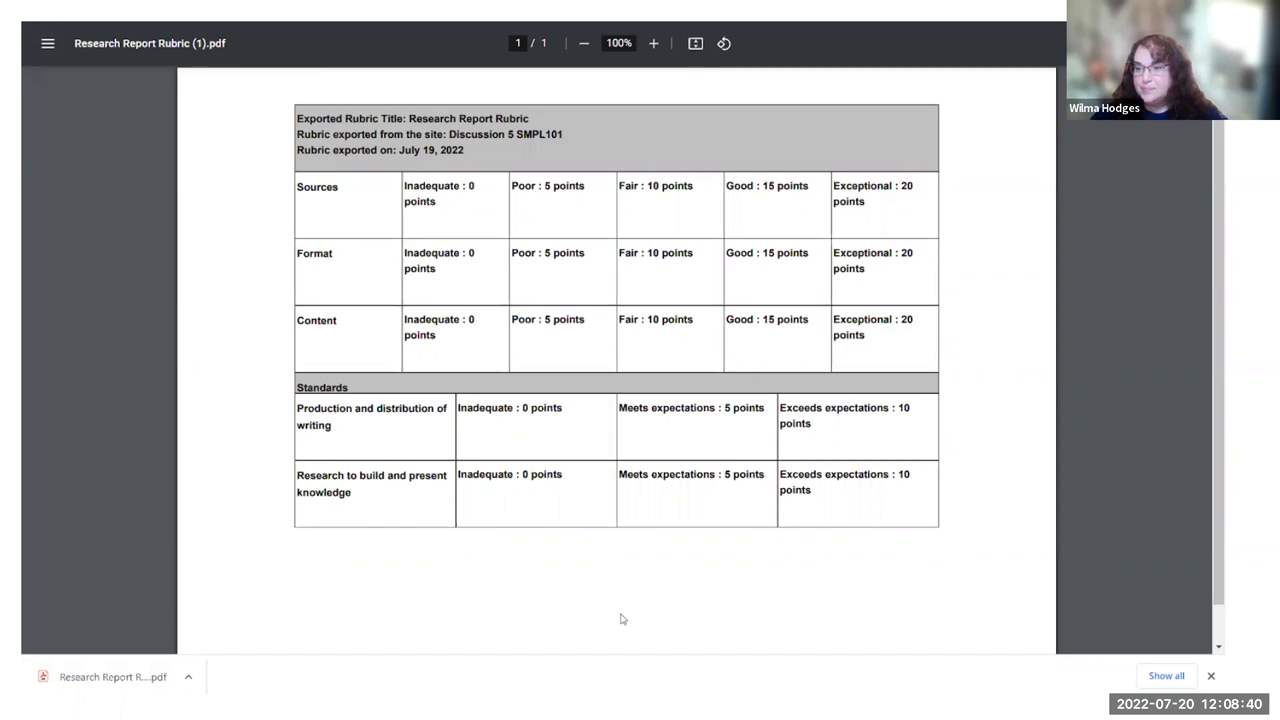
Step: Close the PDF tab to show the Discussion Rubric's Length of post rating worth -1 points
{"action": "key", "text": "ctrl+w"}
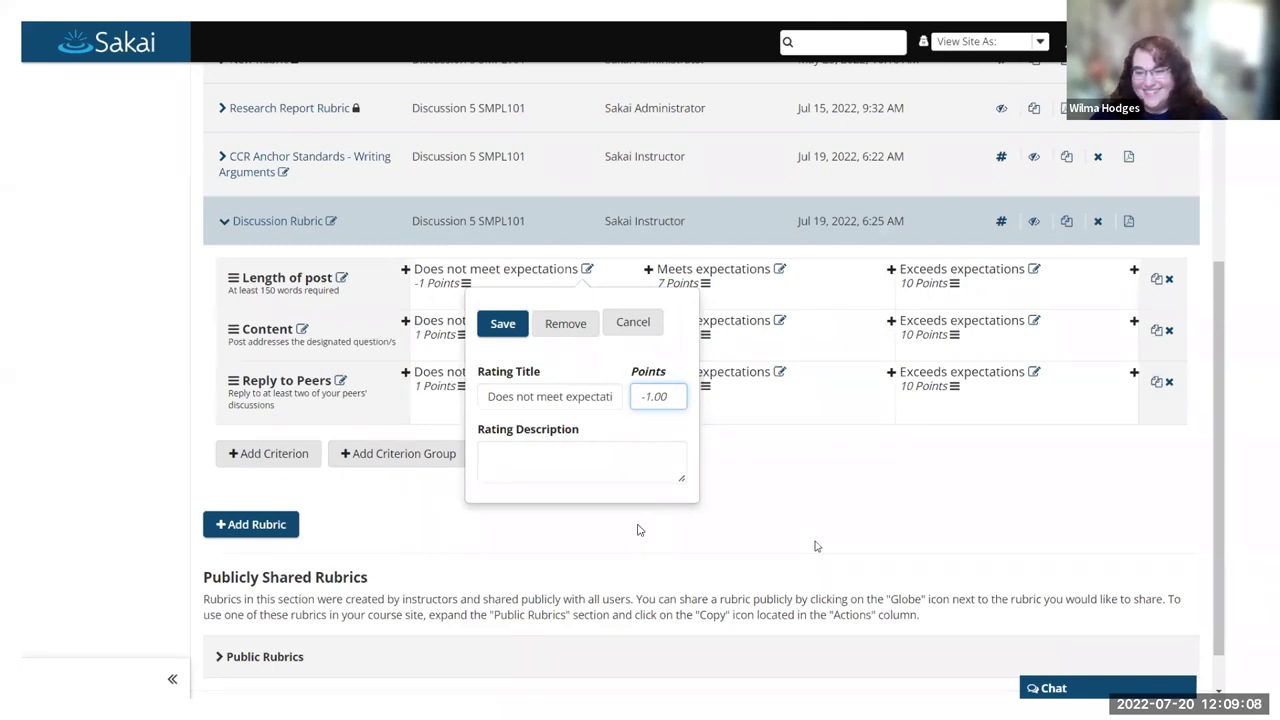
Step: Switch back to the presentation's 'Upcoming Features in Sakai 23' title slide
{"action": "key", "text": "alt+Tab"}
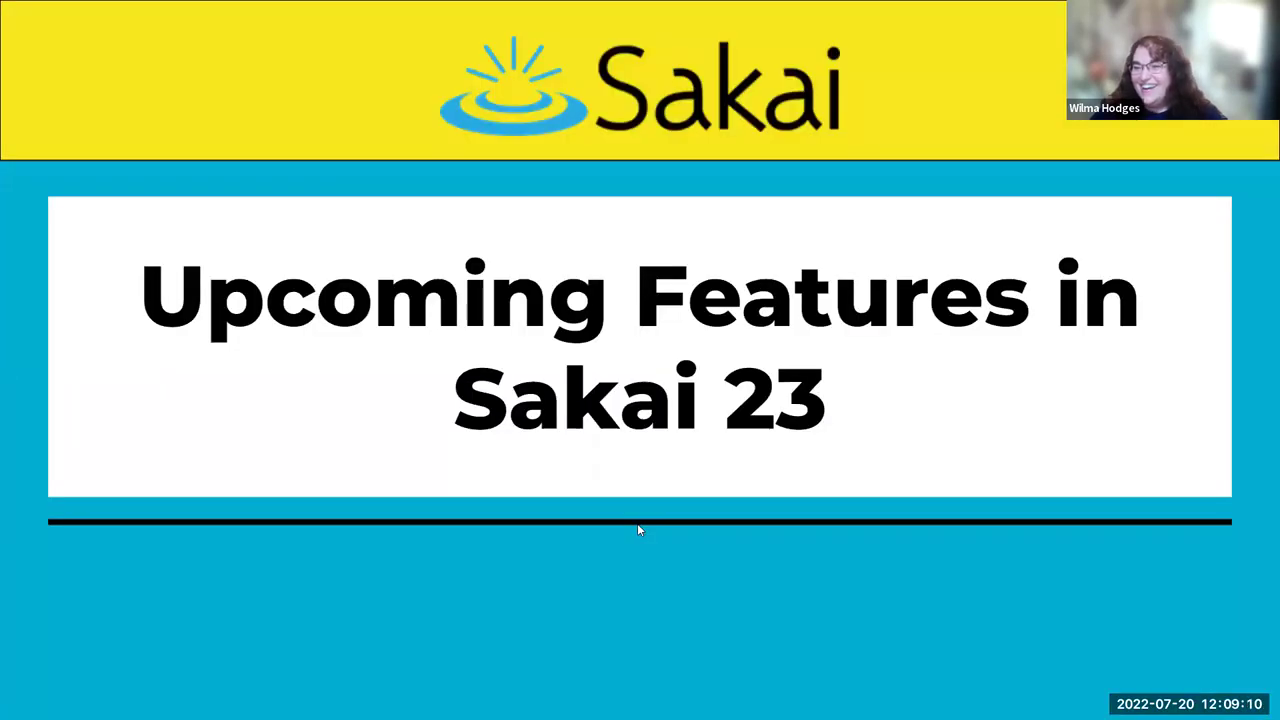